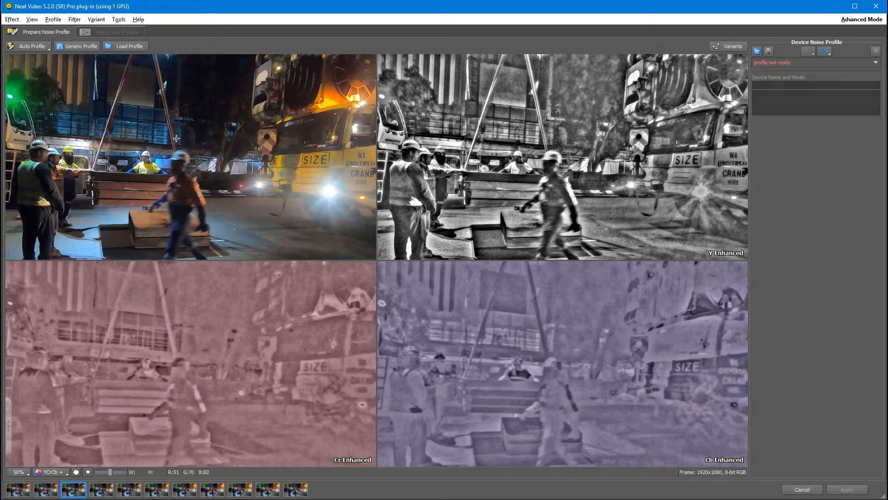
# Step: Build a noise profile automatically for the frame and inspect the chosen sample area on the blue-lit ground
pyautogui.click(33, 46)
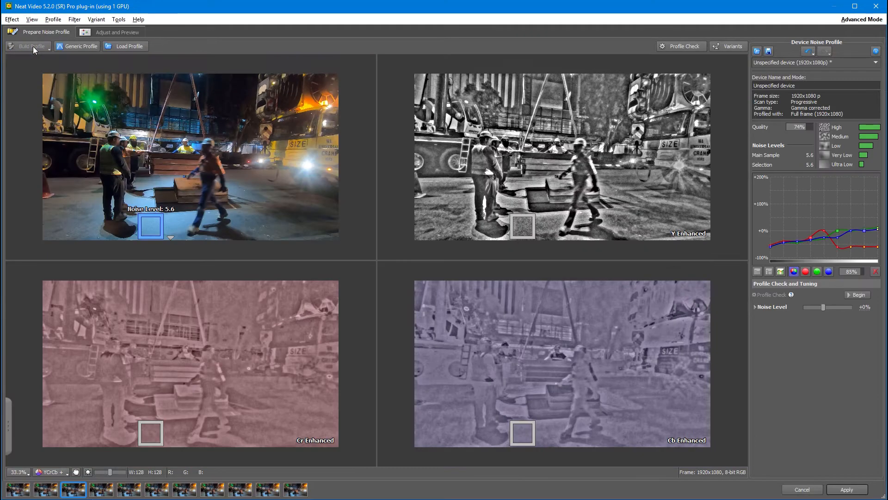
pyautogui.doubleClick(151, 229)
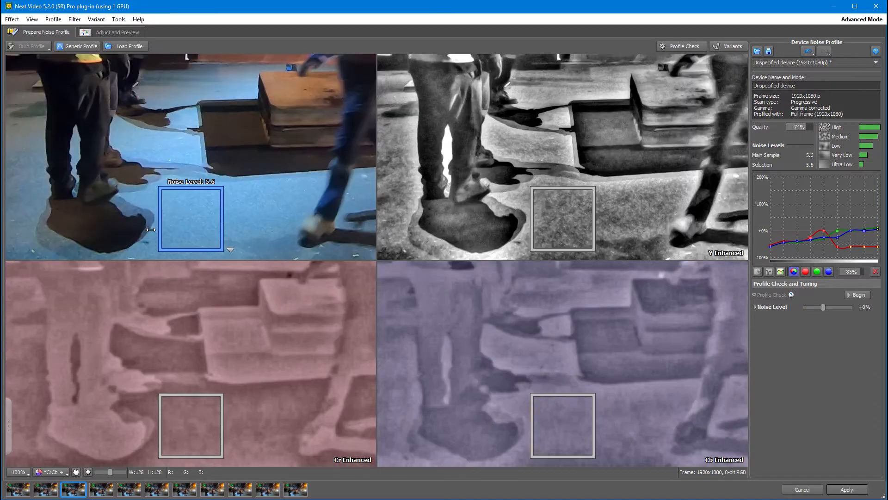
pyautogui.doubleClick(193, 219)
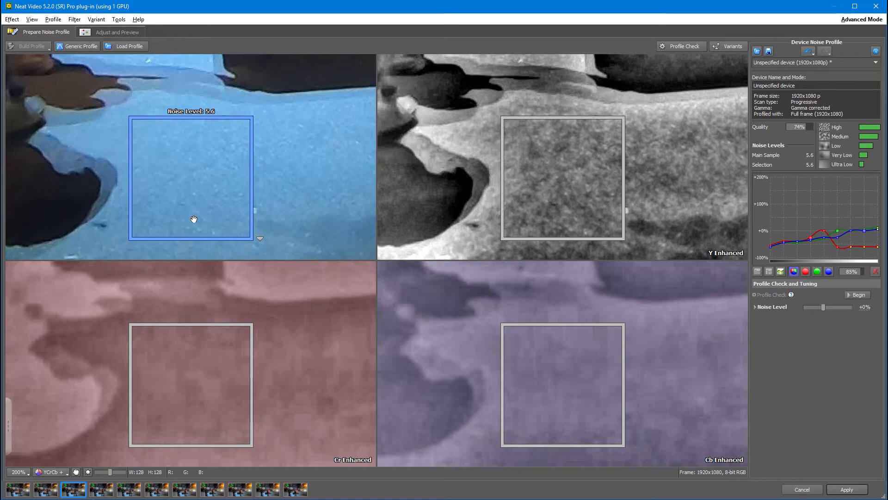
# Step: Turn on profile variants, add a second variant beside the first, and leave the second one active
pyautogui.click(724, 48)
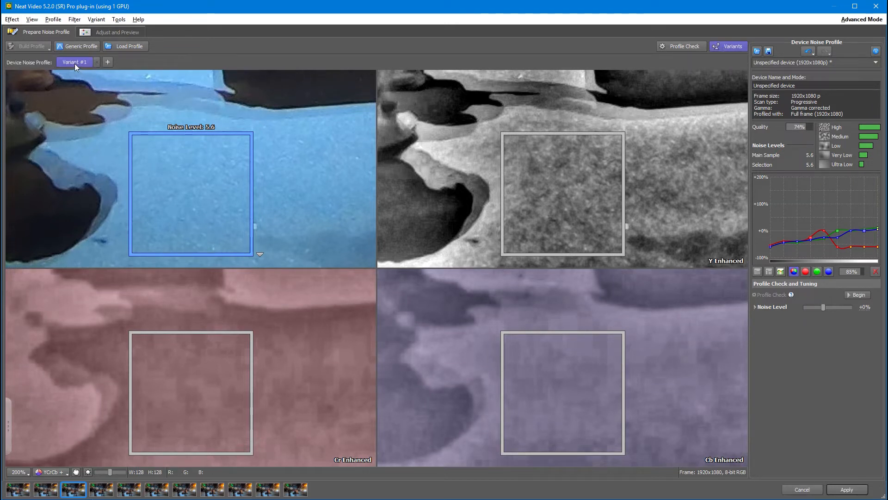
pyautogui.click(110, 66)
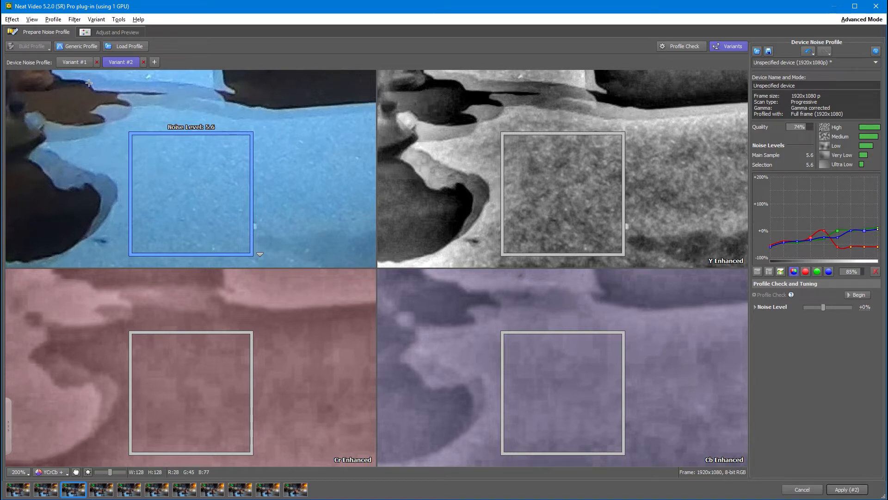
pyautogui.click(70, 65)
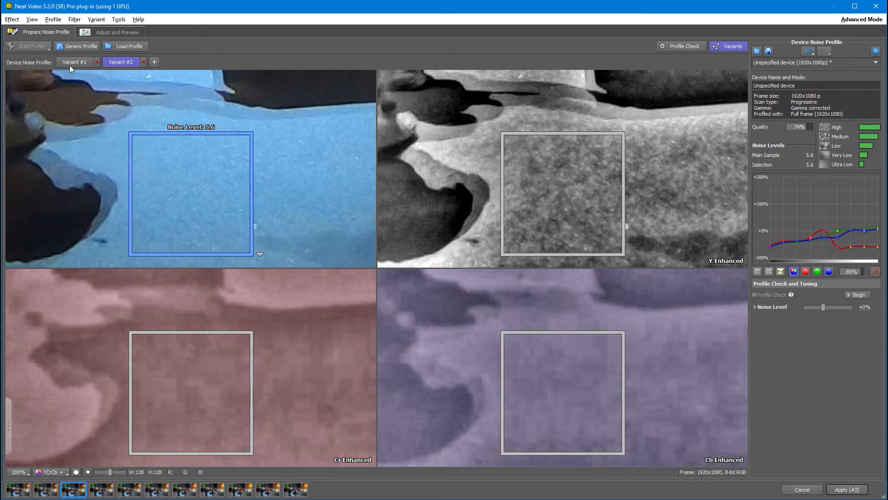
pyautogui.click(112, 65)
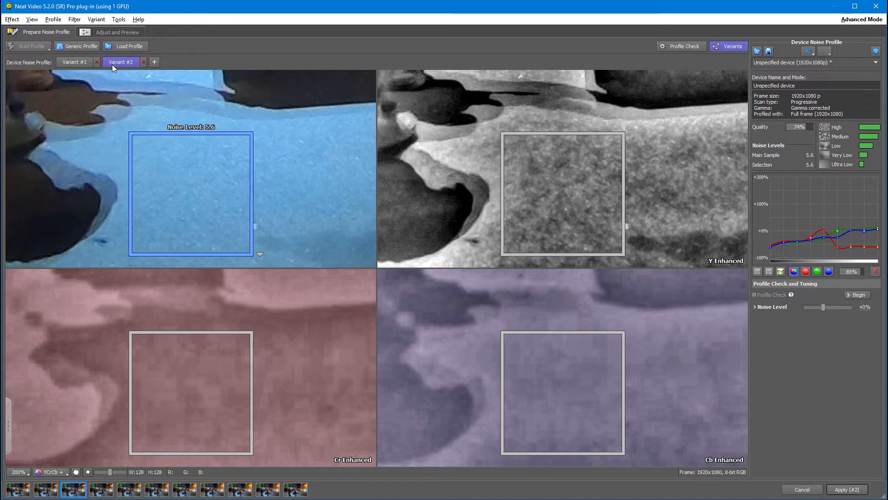
# Step: Build the second variant's noise profile from a sample of about 98 × 140 px on the dark wall panel, accepting the small area
pyautogui.scroll(-4, 169, 99)
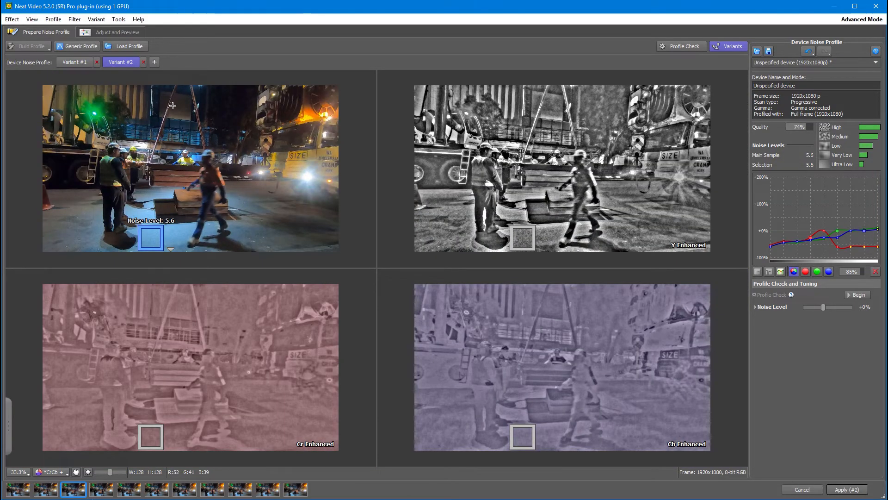
pyautogui.click(176, 104)
pyautogui.scroll(4, 176, 105)
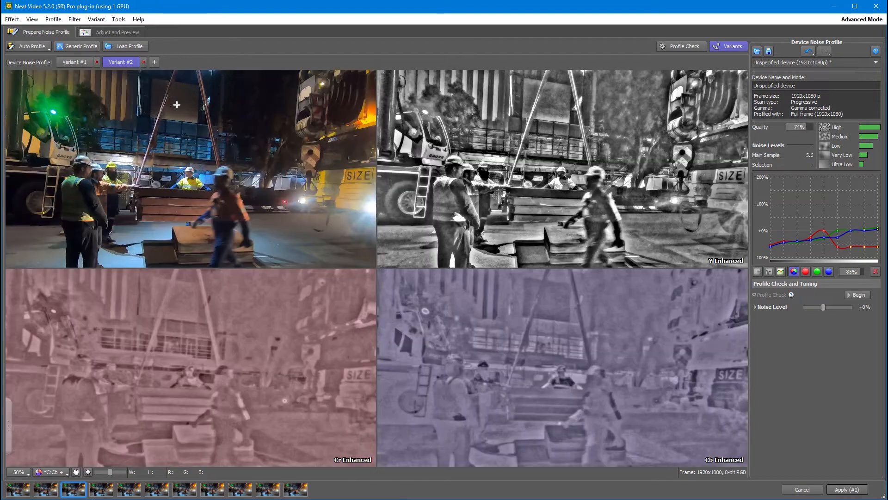
pyautogui.moveTo(180, 100); pyautogui.dragTo(175, 185)
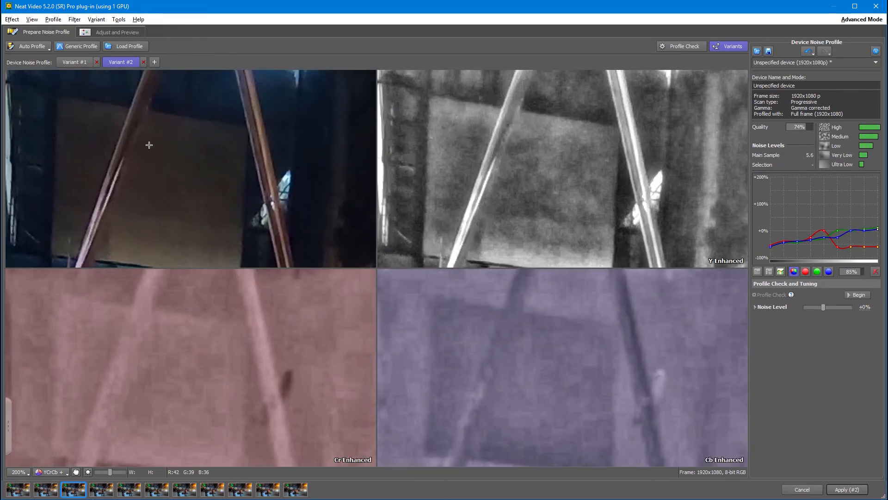
pyautogui.moveTo(143, 129)
pyautogui.mouseDown()
pyautogui.moveTo(185, 153)
pyautogui.moveTo(222, 214)
pyautogui.moveTo(235, 261)
pyautogui.mouseUp()
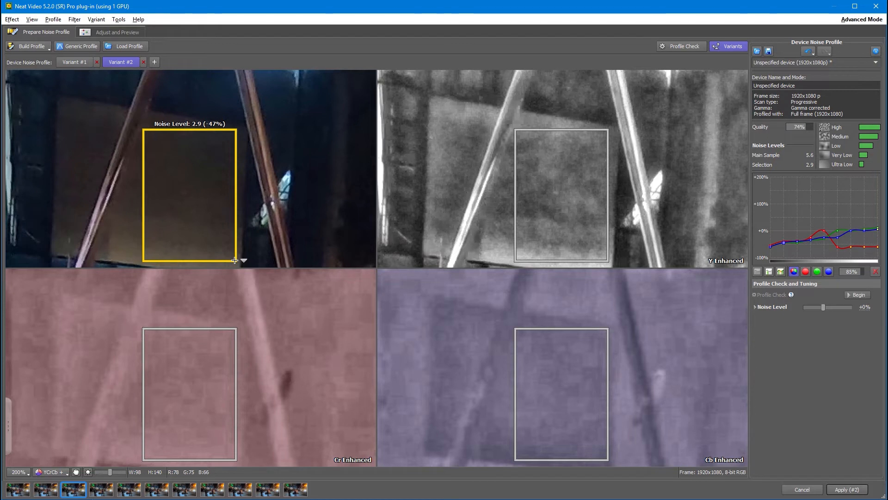
pyautogui.click(43, 48)
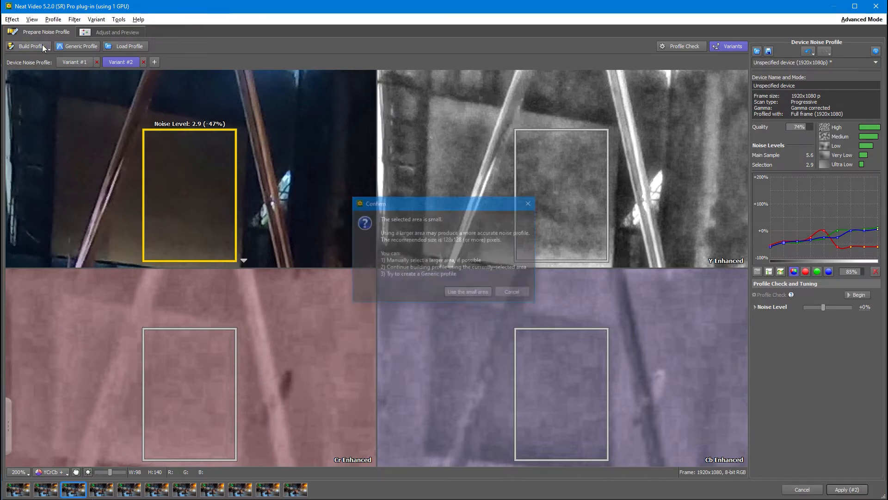
pyautogui.click(463, 292)
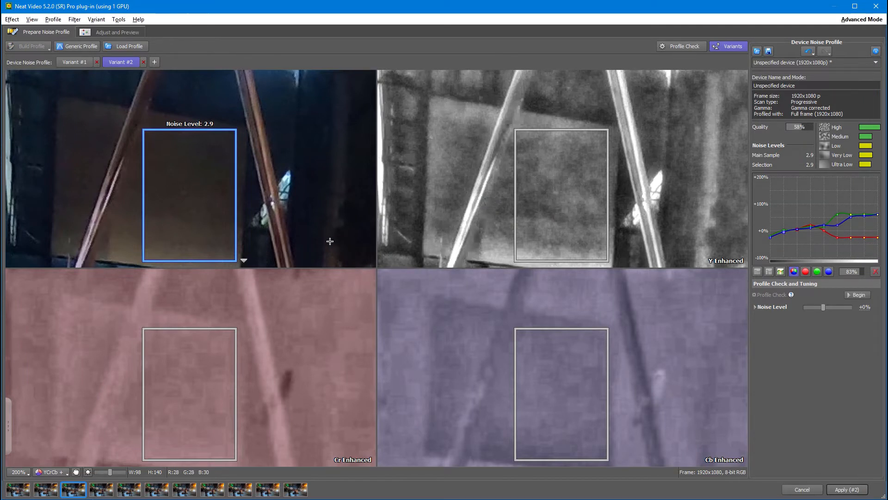
# Step: Start the profile check for the second variant and set its noise level adjustment to +20%
pyautogui.click(690, 49)
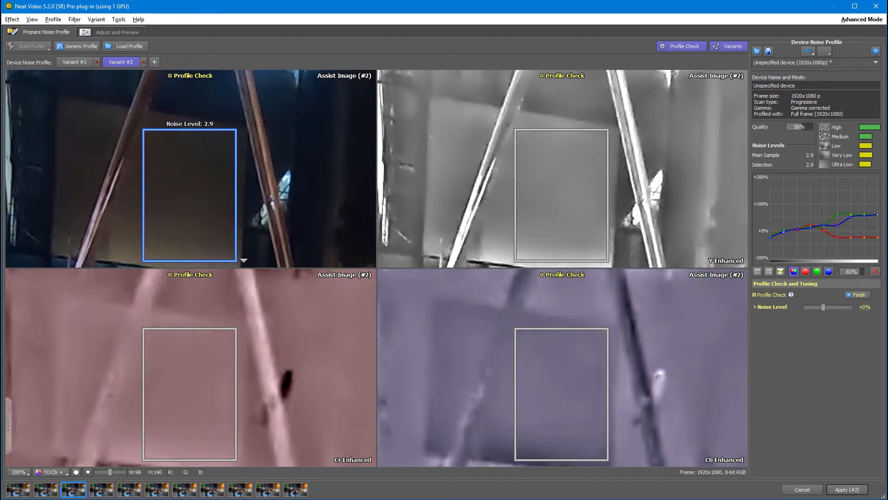
pyautogui.moveTo(823, 308); pyautogui.dragTo(827, 308)
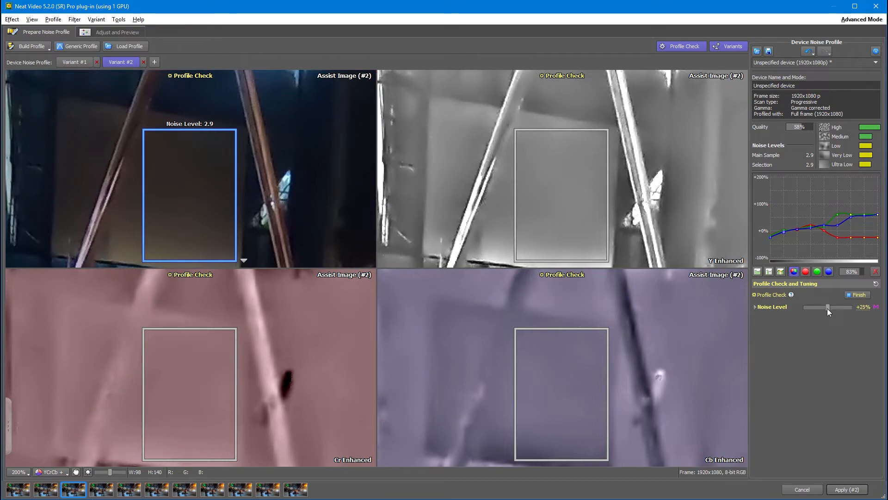
# Step: Examine the truck lettering, workers, tree and wall for residual noise and preserved detail, and finish the profile check
pyautogui.moveTo(532, 198); pyautogui.dragTo(508, 151)
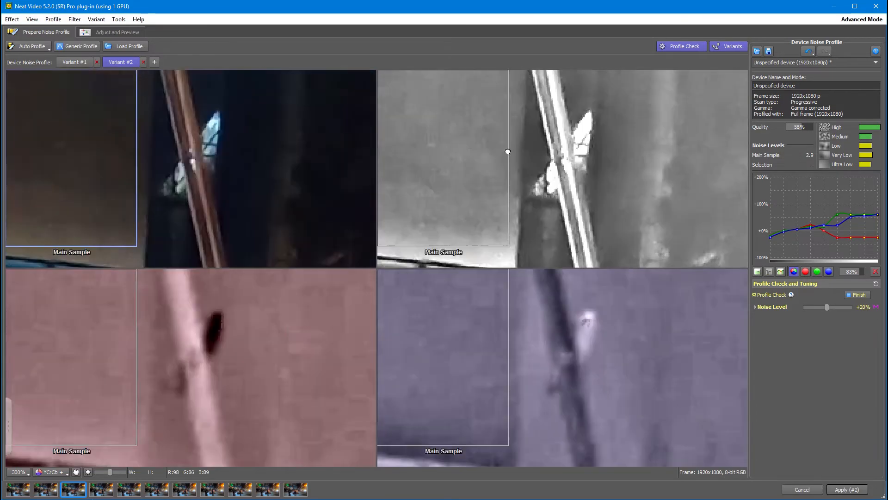
pyautogui.moveTo(713, 185); pyautogui.dragTo(541, 77)
pyautogui.moveTo(690, 203); pyautogui.dragTo(517, 83)
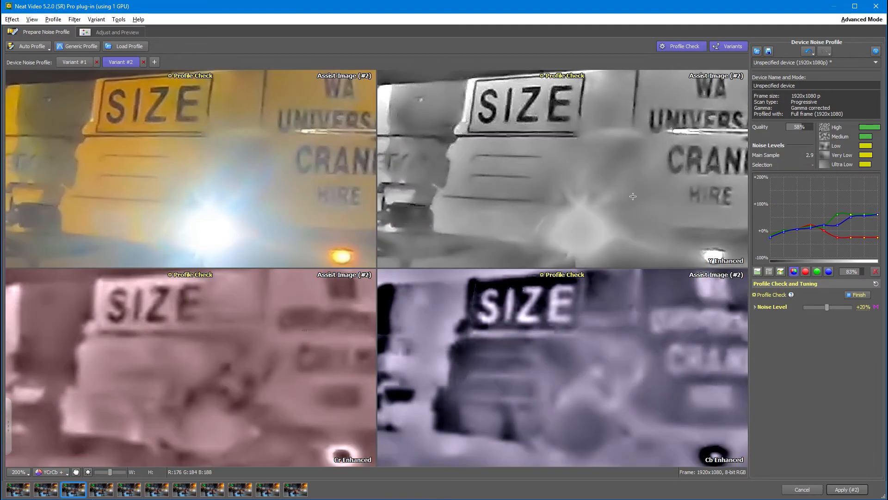
pyautogui.moveTo(519, 246); pyautogui.dragTo(527, 85)
pyautogui.moveTo(431, 204); pyautogui.dragTo(685, 231)
pyautogui.scroll(-1, 535, 140)
pyautogui.moveTo(509, 153); pyautogui.dragTo(643, 213)
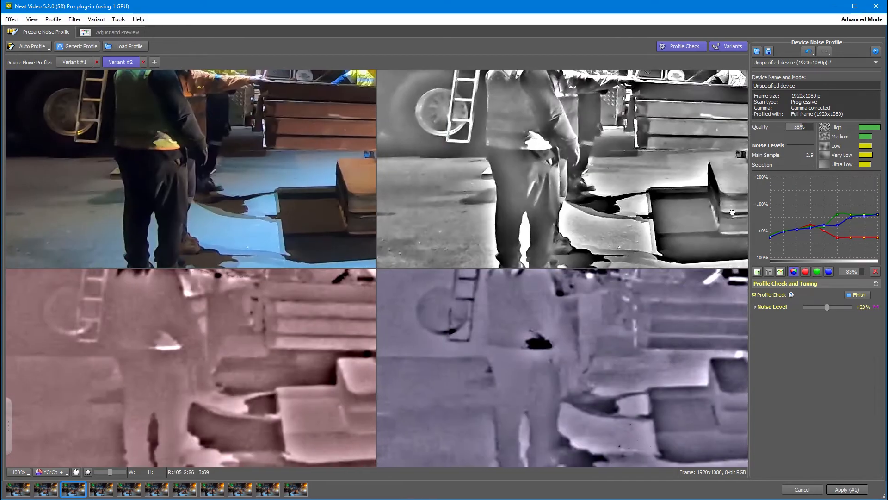
pyautogui.moveTo(516, 88); pyautogui.dragTo(515, 246)
pyautogui.scroll(1, 593, 130)
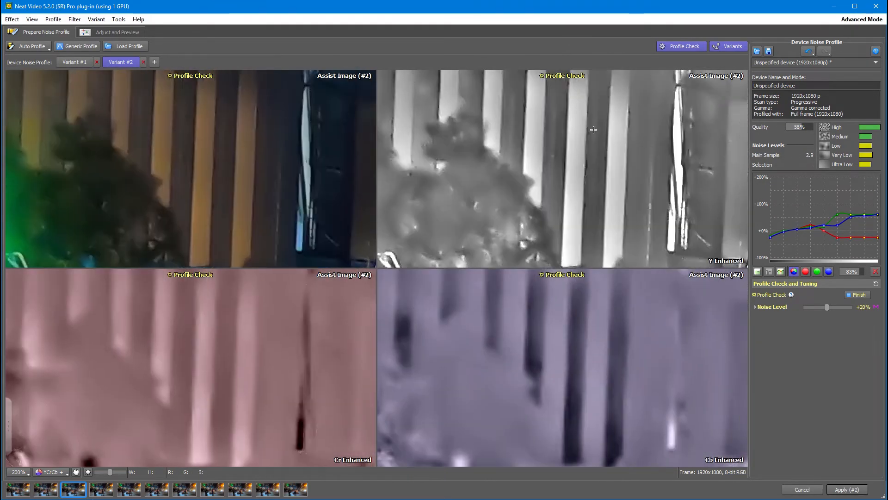
pyautogui.scroll(-1, 593, 130)
pyautogui.scroll(1, 594, 130)
pyautogui.moveTo(702, 145); pyautogui.dragTo(355, 127)
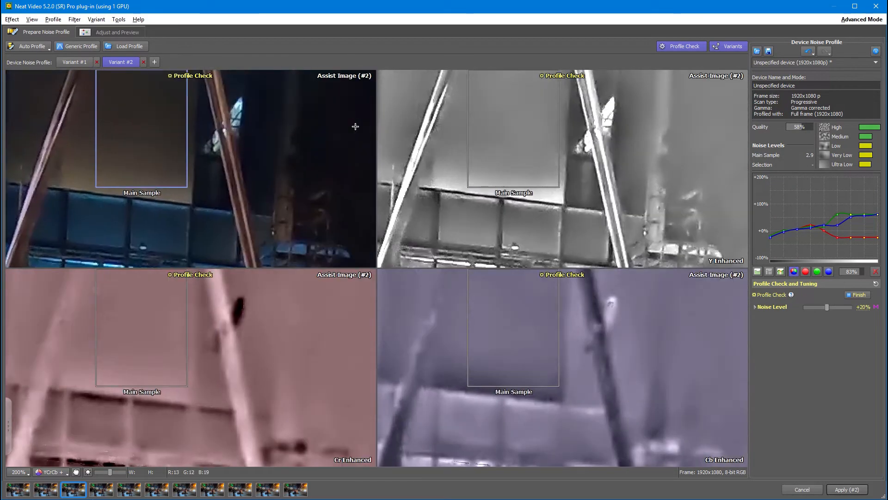
pyautogui.click(859, 295)
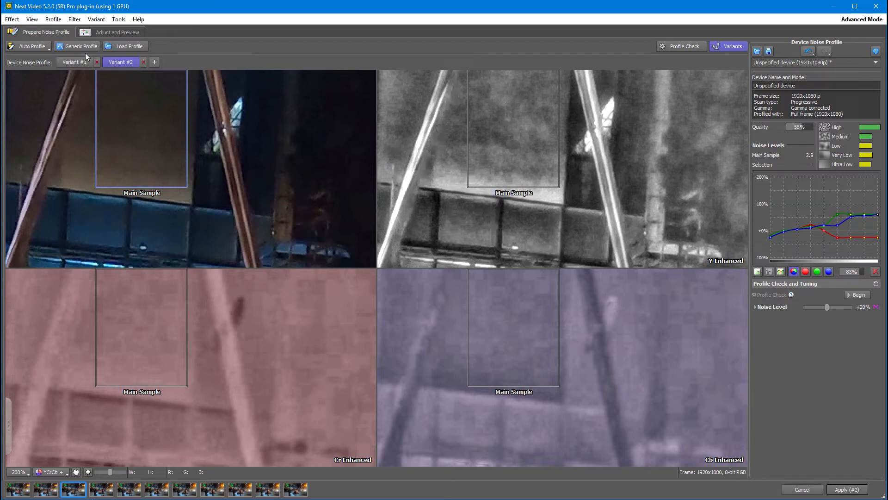
# Step: Add a third variant that uses a generic profile, and set its Generic Noise to 17
pyautogui.click(154, 63)
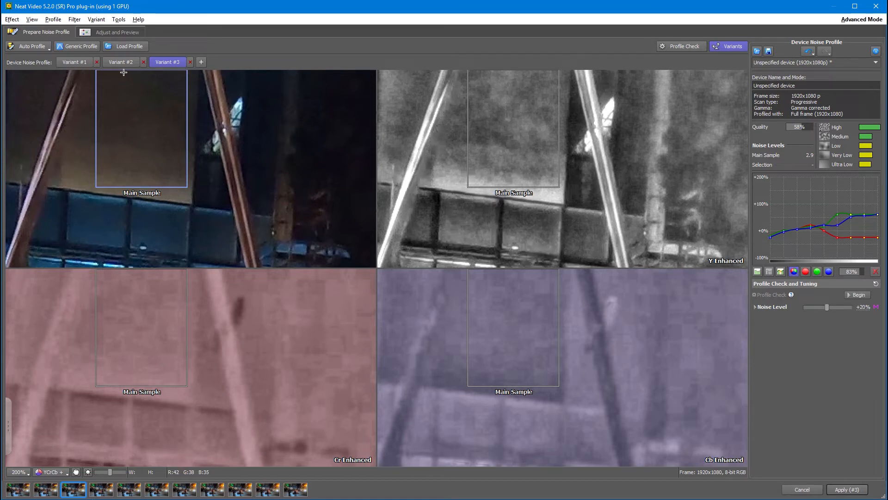
pyautogui.click(88, 48)
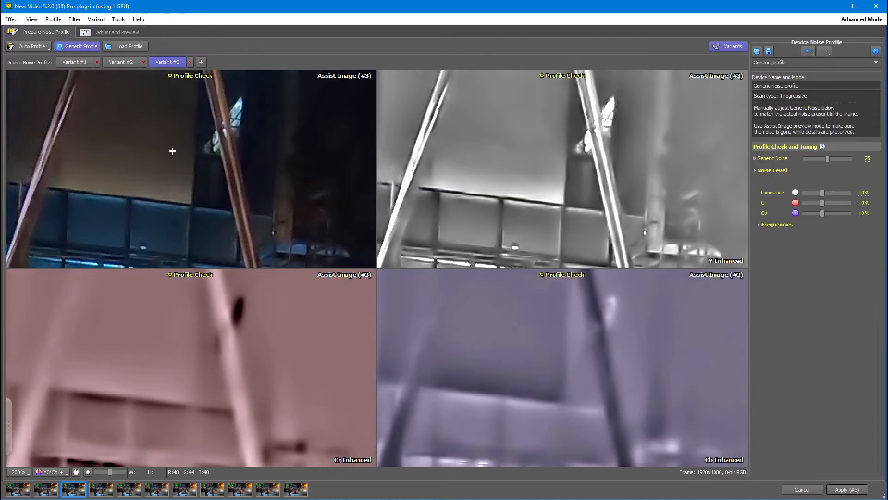
pyautogui.moveTo(828, 159); pyautogui.dragTo(815, 159)
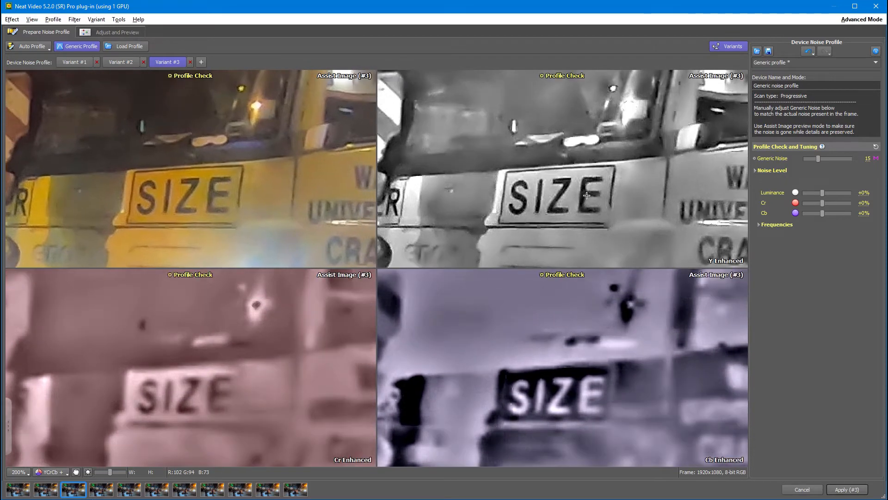
pyautogui.moveTo(820, 158); pyautogui.dragTo(820, 158)
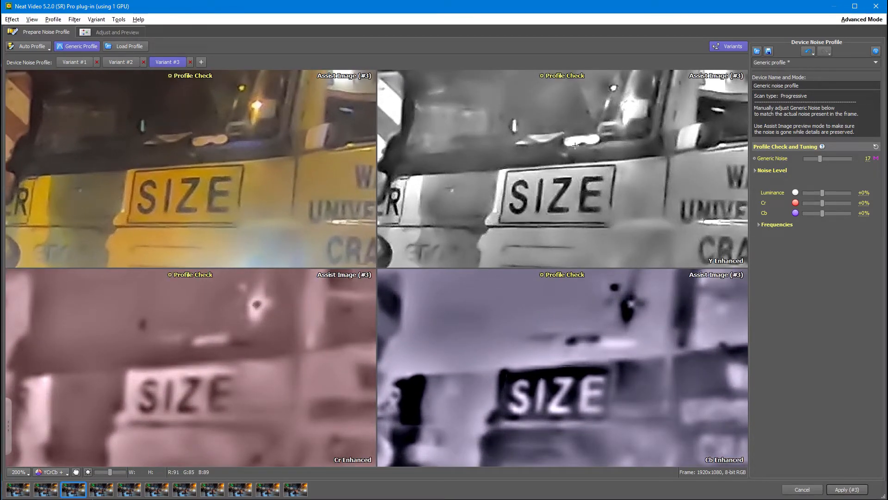
# Step: Go to the filter adjustment and preview stage and view the filtered result of each variant
pyautogui.click(124, 32)
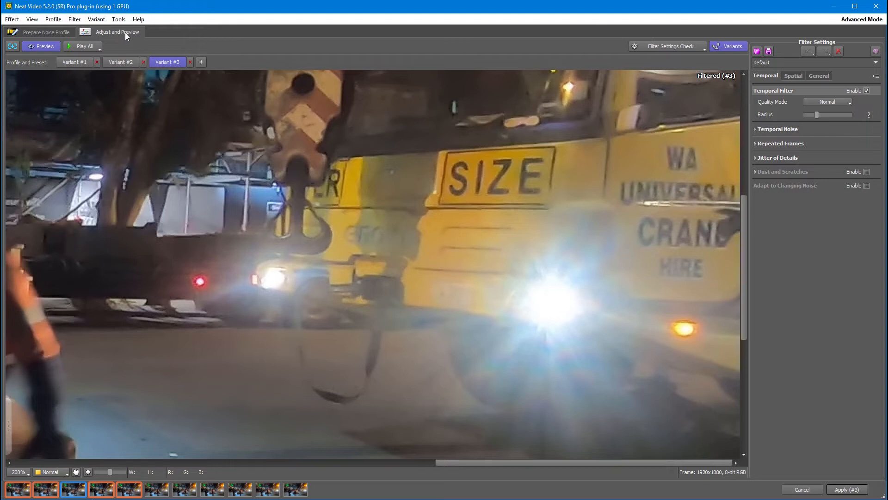
pyautogui.click(79, 62)
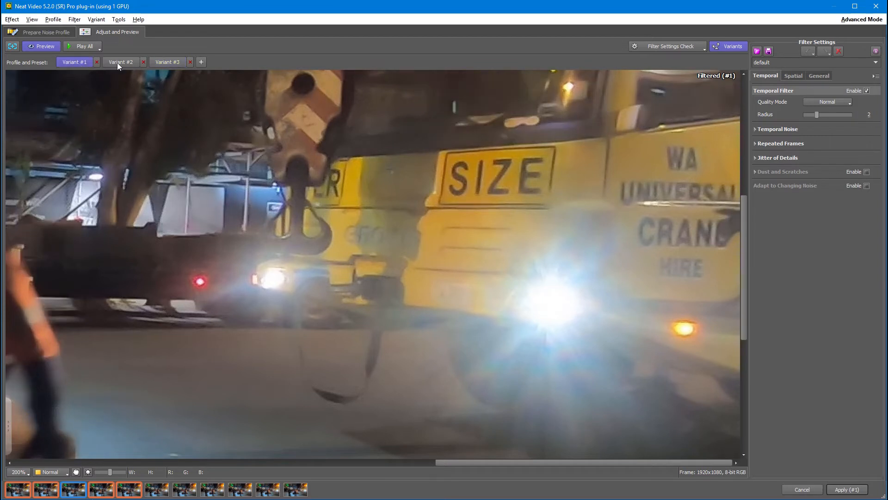
pyautogui.click(120, 62)
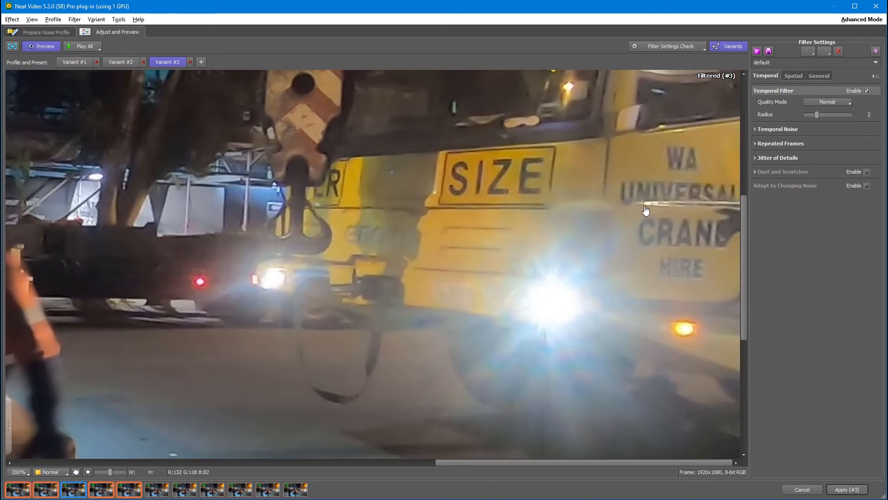
# Step: Compare the three filtered variants on the truck's SIZE sign and crane hire lettering at 300% magnification
pyautogui.moveTo(693, 213); pyautogui.dragTo(624, 244)
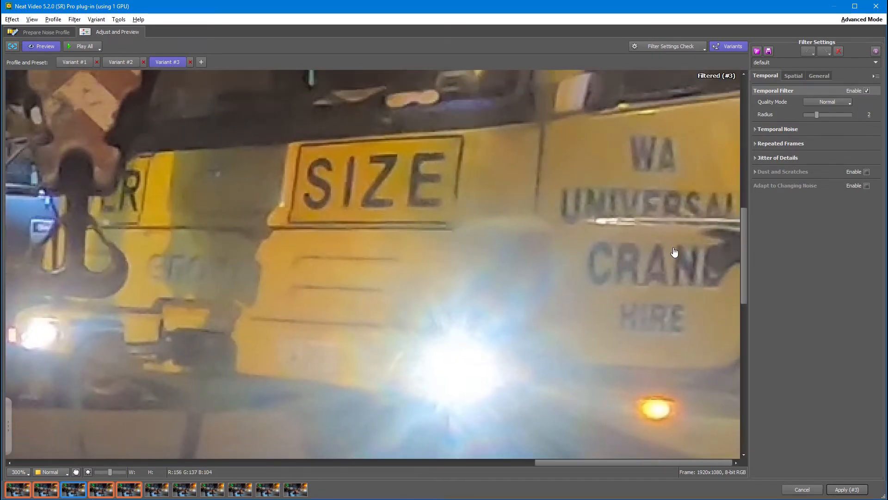
pyautogui.press('1')
pyautogui.press('2')
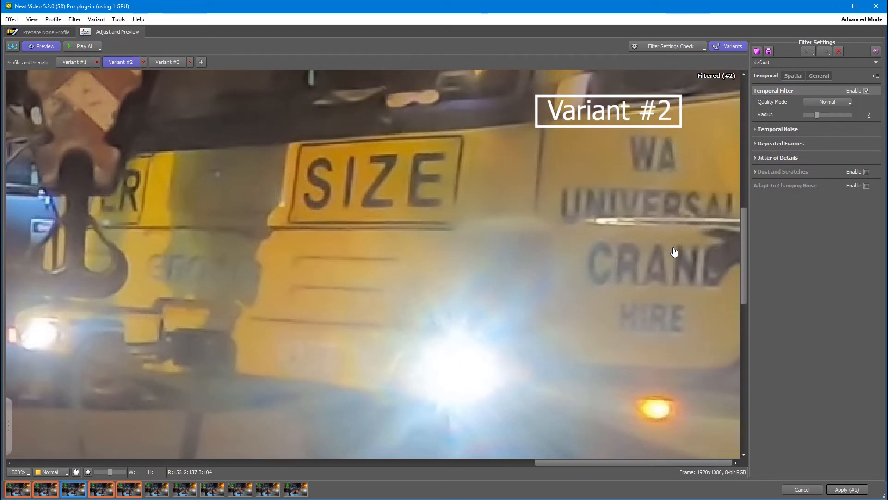
pyautogui.press('3')
pyautogui.press('2')
pyautogui.press('1')
pyautogui.press('2')
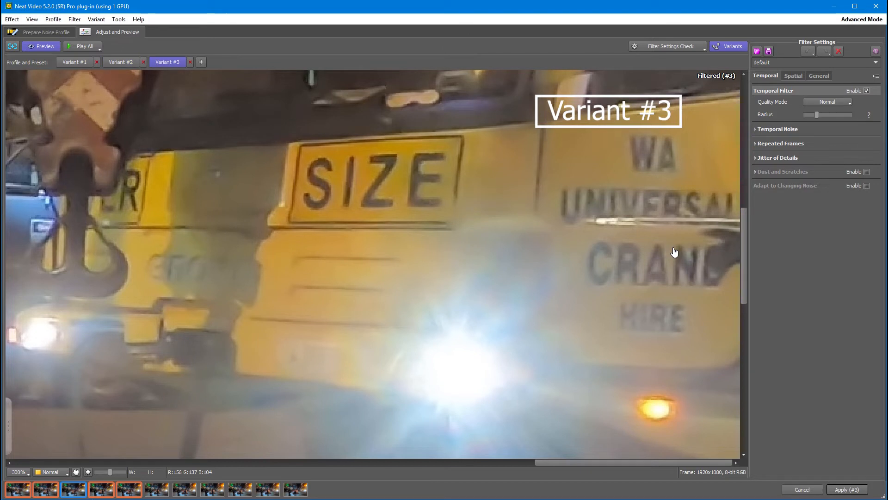
pyautogui.press('2')
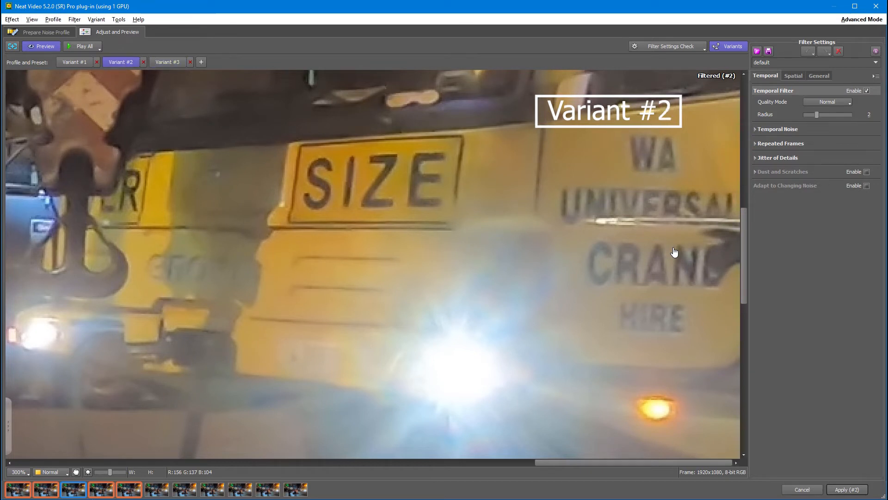
pyautogui.press('3')
pyautogui.press('2')
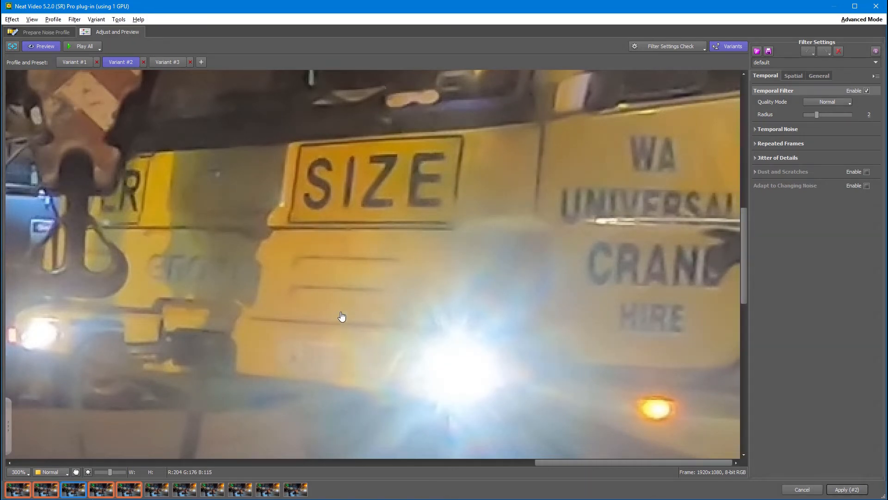
# Step: Compare the three filtered variants on the ground and the hanging strap beside the truck
pyautogui.moveTo(341, 318); pyautogui.dragTo(637, 168)
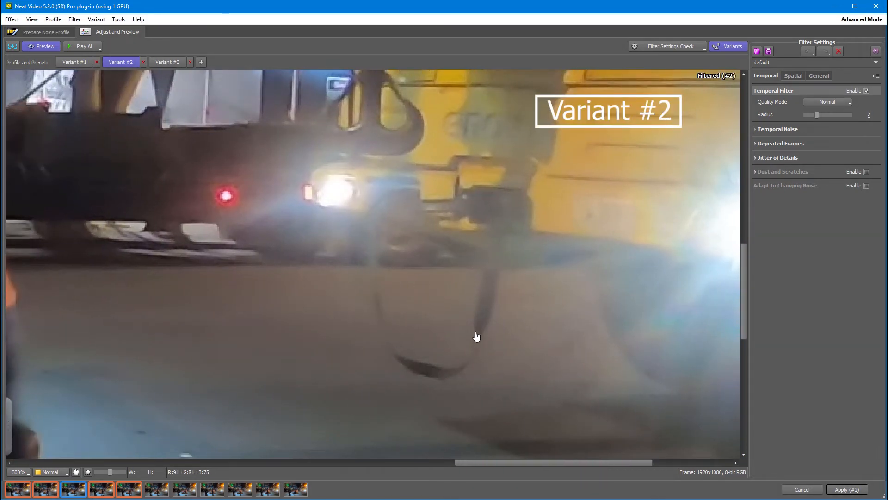
pyautogui.press('3')
pyautogui.press('2')
pyautogui.press('1')
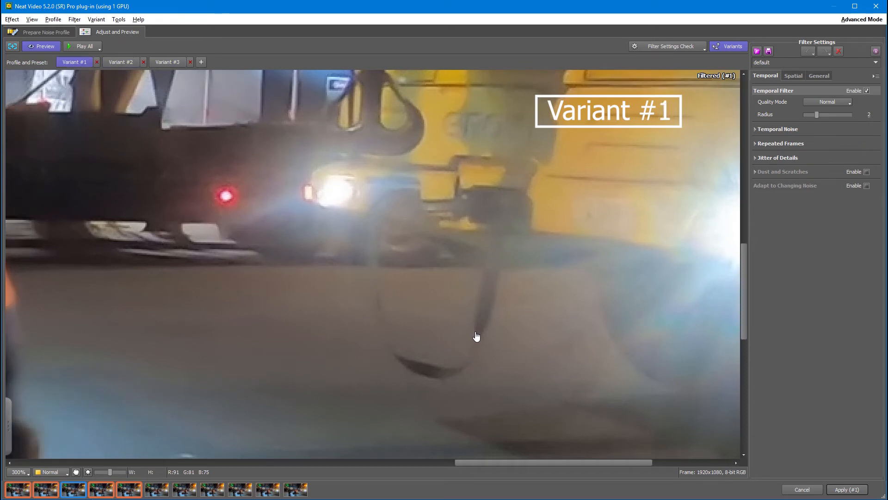
# Step: Compare the filtered variants on the strap and ground, and on the blue building windows above the workers at 300% magnification
pyautogui.press('3')
pyautogui.press('2')
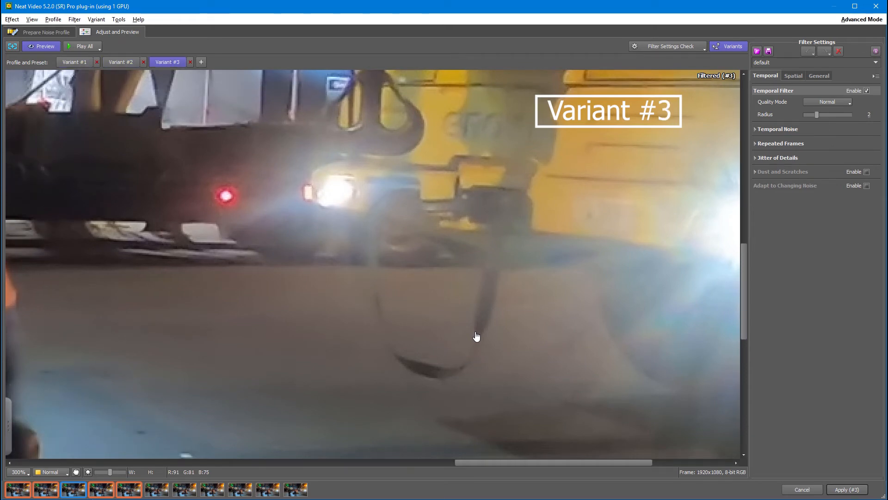
pyautogui.press('2')
pyautogui.moveTo(311, 211); pyautogui.dragTo(602, 493)
pyautogui.moveTo(383, 272); pyautogui.dragTo(499, 497)
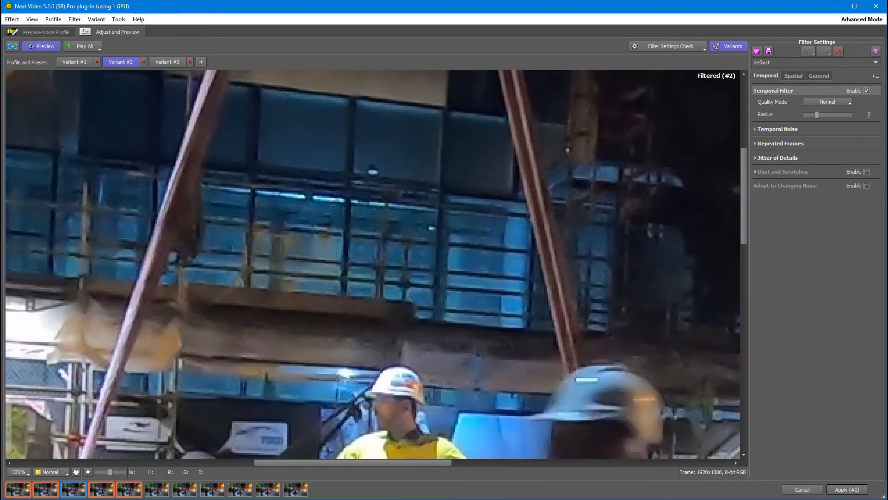
pyautogui.press('1')
pyautogui.press('2')
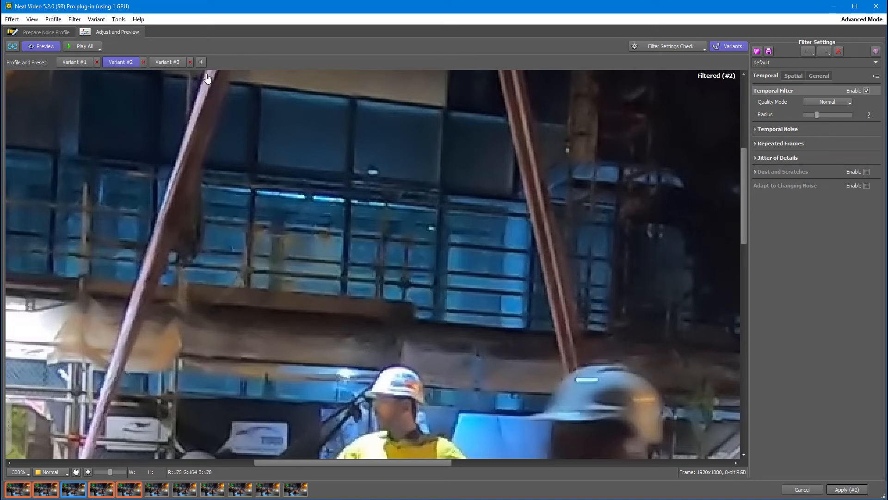
# Step: Add a fourth variant and use the filter settings checks to set its Noise Level to +25% and Local Flicker to 16
pyautogui.click(202, 60)
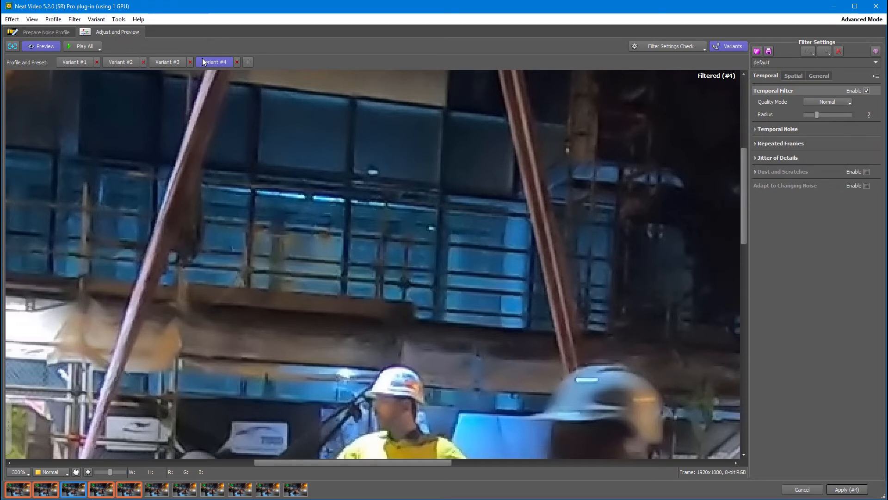
pyautogui.click(650, 43)
pyautogui.click(653, 56)
pyautogui.scroll(-2, 552, 213)
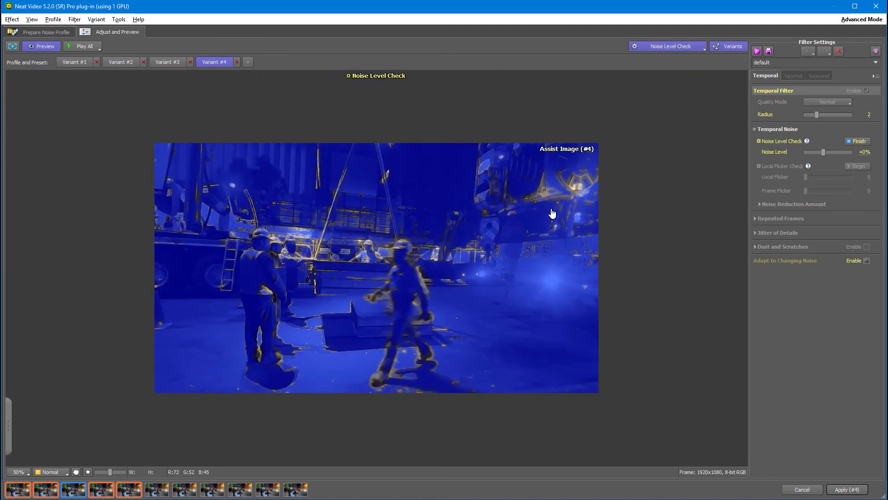
pyautogui.moveTo(825, 151); pyautogui.dragTo(819, 178)
pyautogui.click(674, 49)
pyautogui.click(670, 68)
# Step: Run and finish the Repeated Frames Check for the fourth variant, and set its temporal filter Radius to 3
pyautogui.click(674, 46)
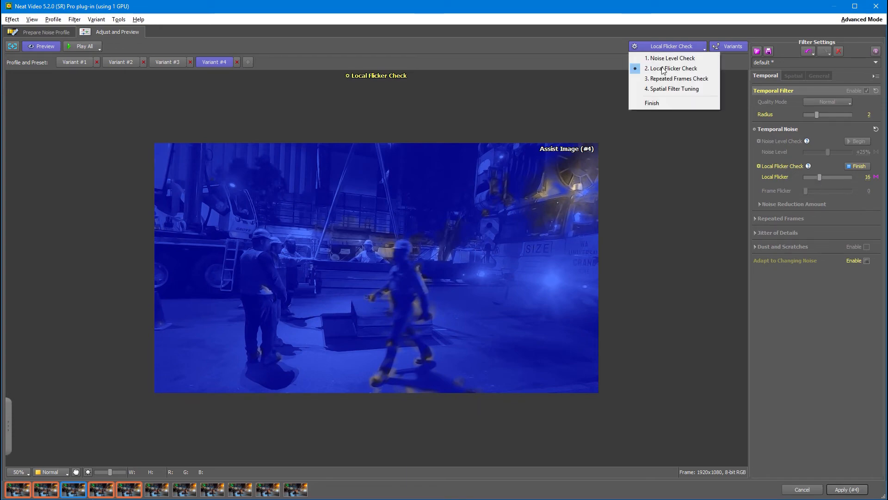
pyautogui.click(670, 81)
pyautogui.scroll(2, 623, 165)
pyautogui.scroll(1, 399, 230)
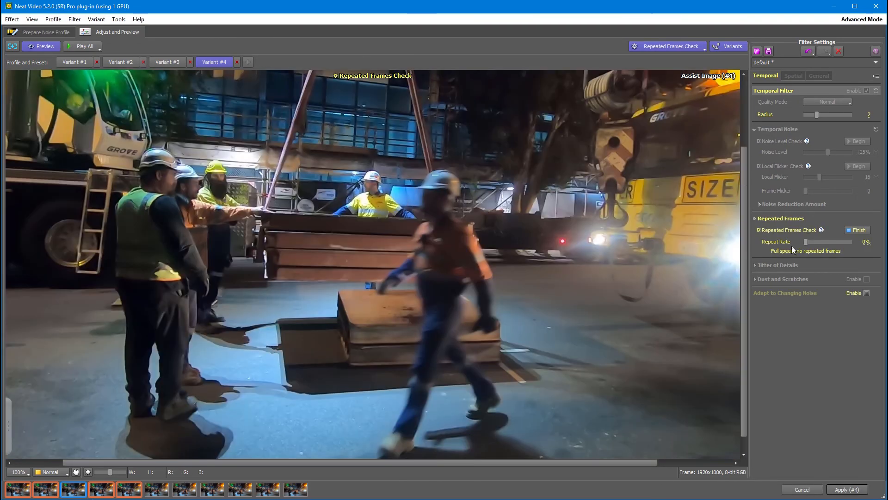
pyautogui.click(857, 230)
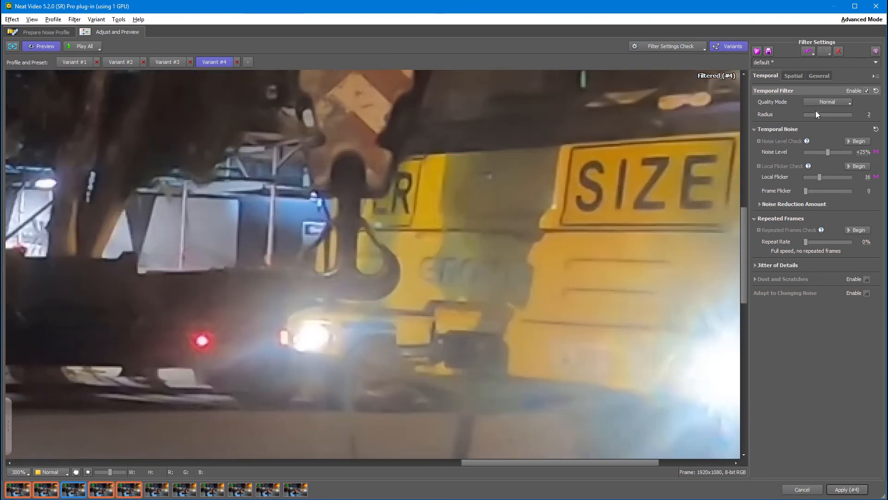
pyautogui.moveTo(816, 114); pyautogui.dragTo(826, 116)
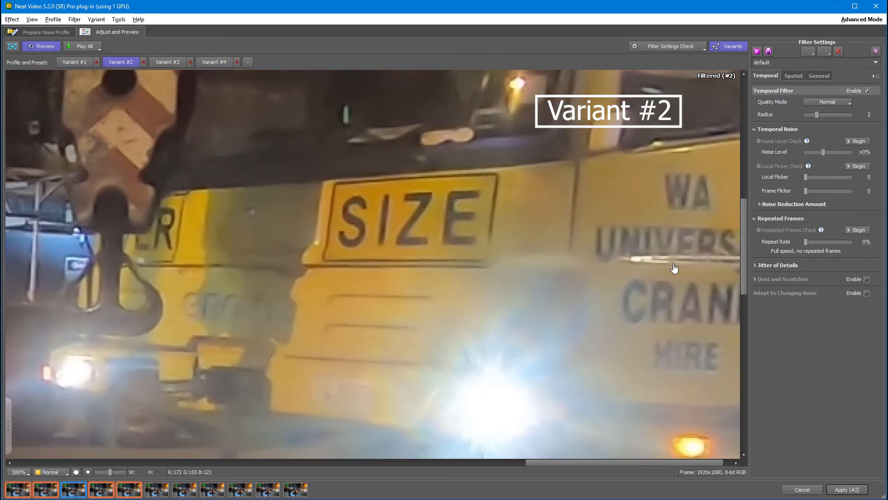
# Step: Play all frames in the filtered preview and compare the variants on the truck's SIZE sign and crane hire lettering
pyautogui.click(76, 48)
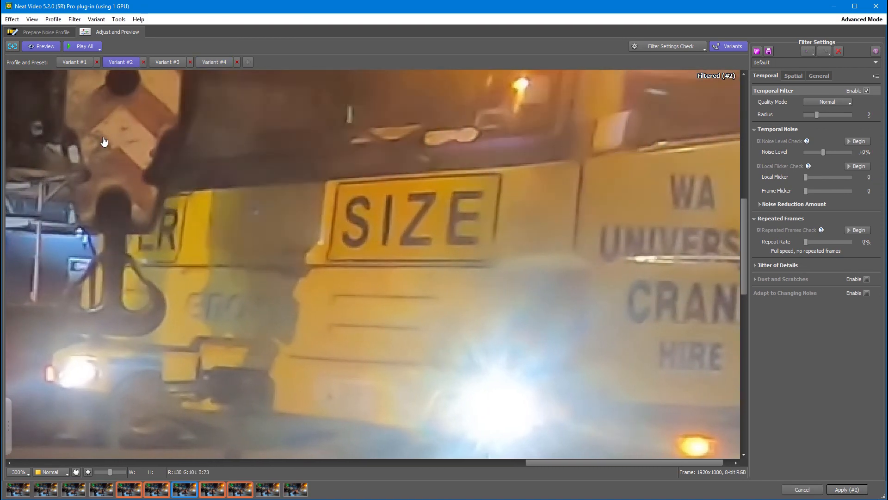
pyautogui.click(121, 62)
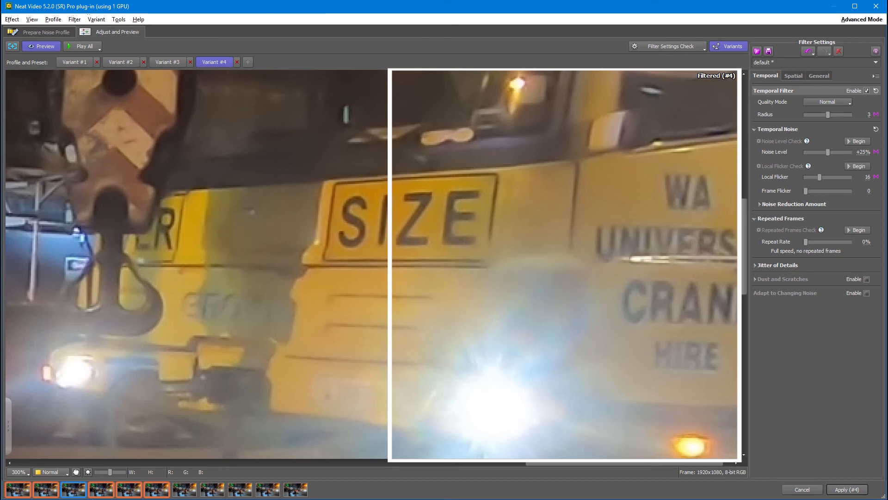
# Step: Examine the options for copying a noise profile or filter settings from another variant into the fourth variant
pyautogui.click(97, 20)
pyautogui.moveTo(135, 69)
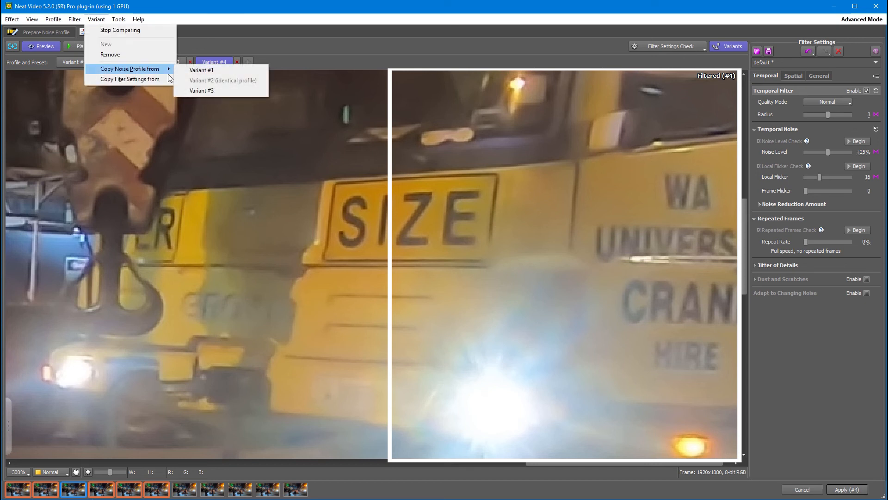
pyautogui.moveTo(160, 84)
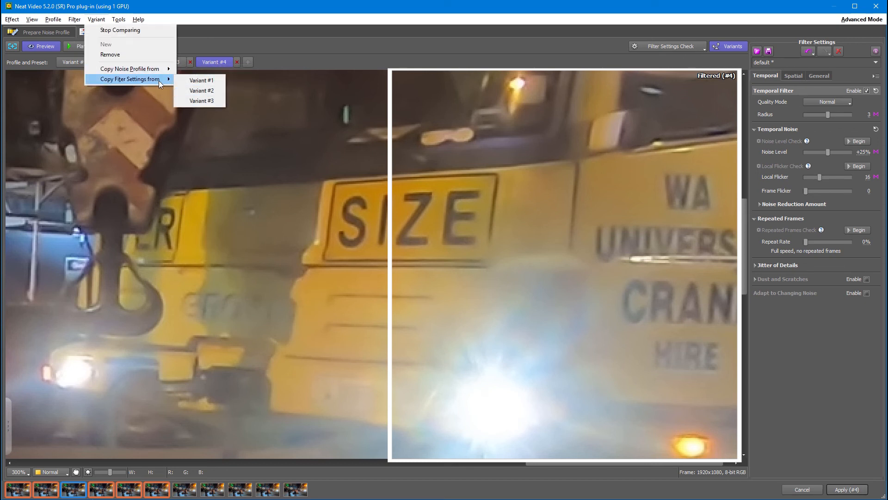
pyautogui.click(200, 101)
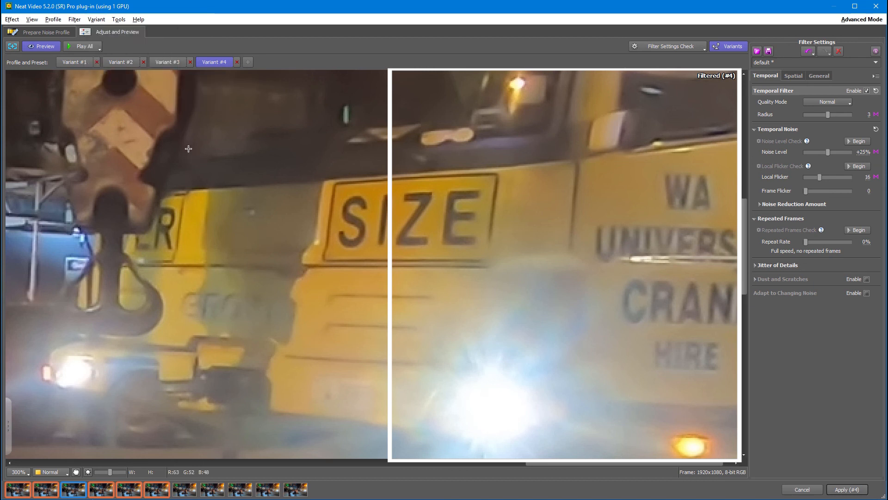